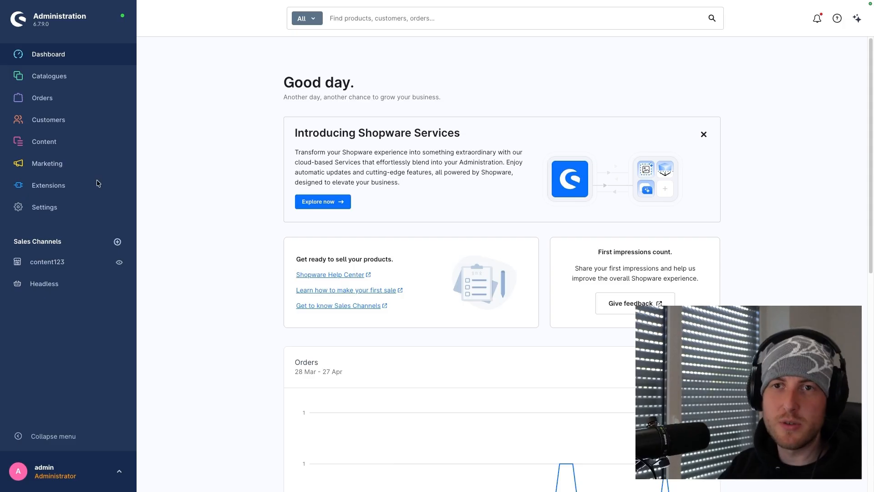
Step: In the orders overview, hide the Customer name and Payment status columns and show the Affiliate code column
left_click(39, 101)
left_click(47, 120)
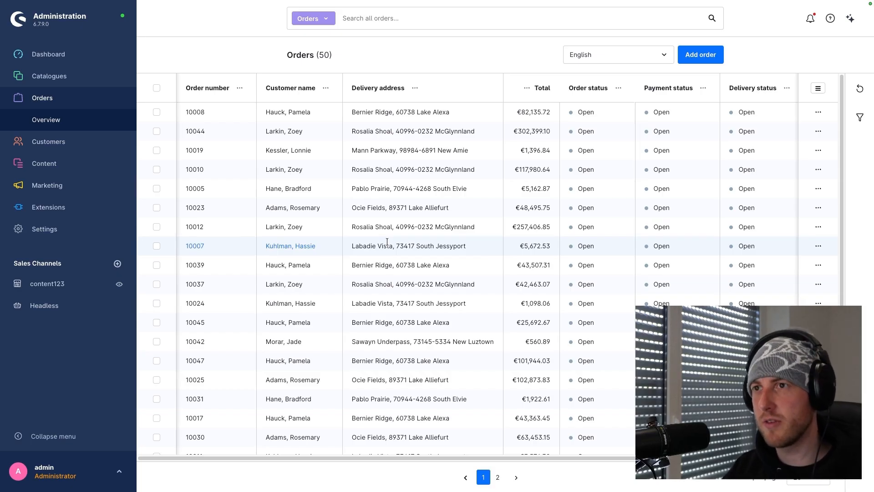
left_click(815, 87)
scroll(741, 181, "down", 2)
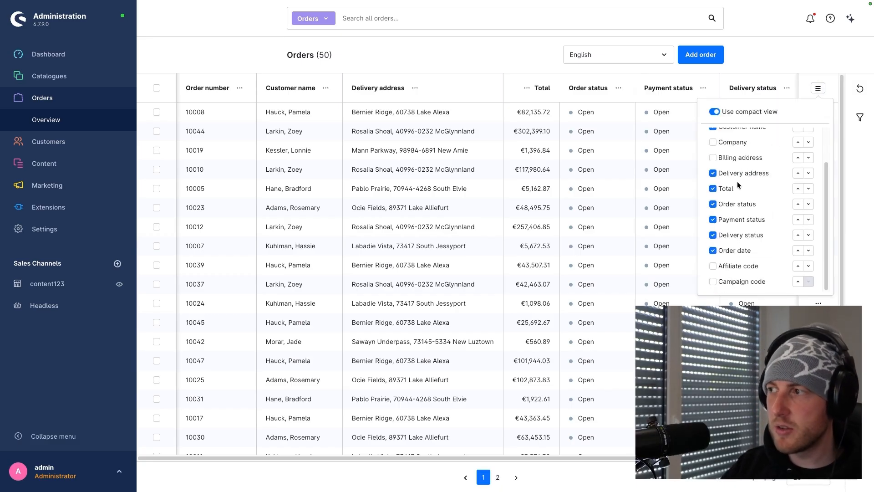
scroll(714, 180, "up", 2)
left_click(716, 171)
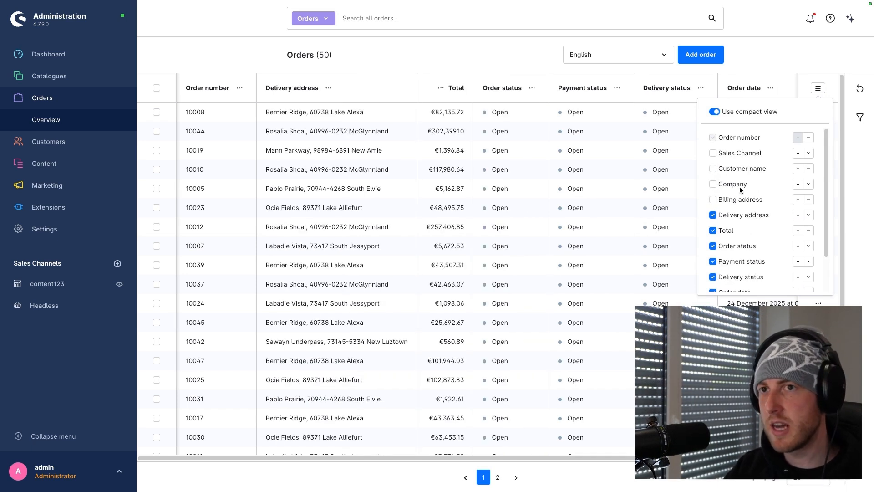
scroll(719, 191, "down", 2)
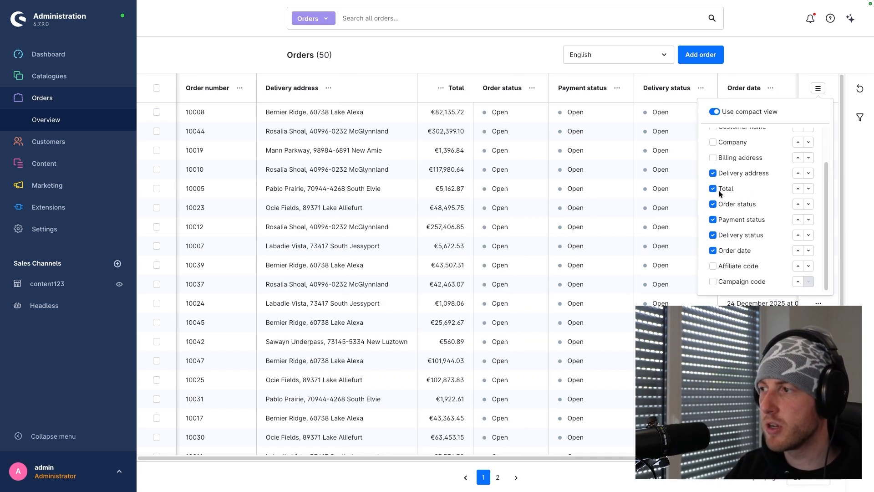
left_click(714, 219)
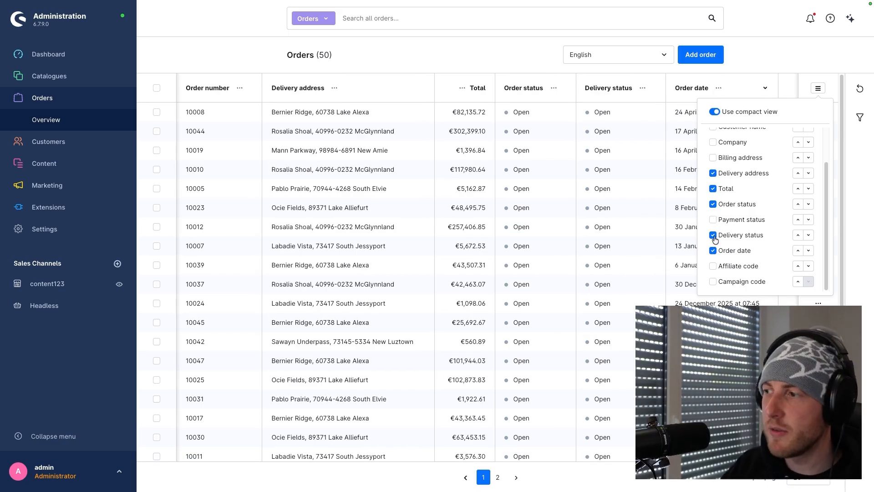
left_click(714, 269)
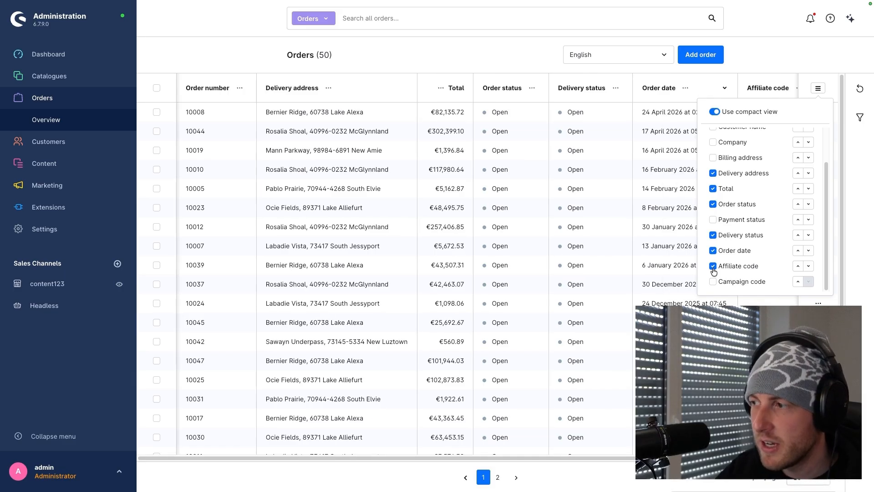
Step: Reorder the order list columns so Affiliate code comes directly before Delivery status and Total directly before Company
left_click(798, 266)
left_click(798, 250)
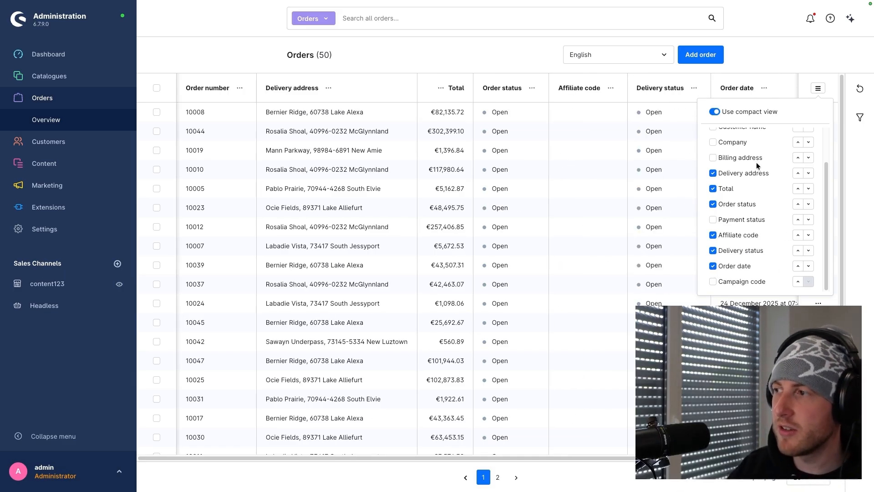
left_click(798, 188)
left_click(798, 173)
left_click(798, 158)
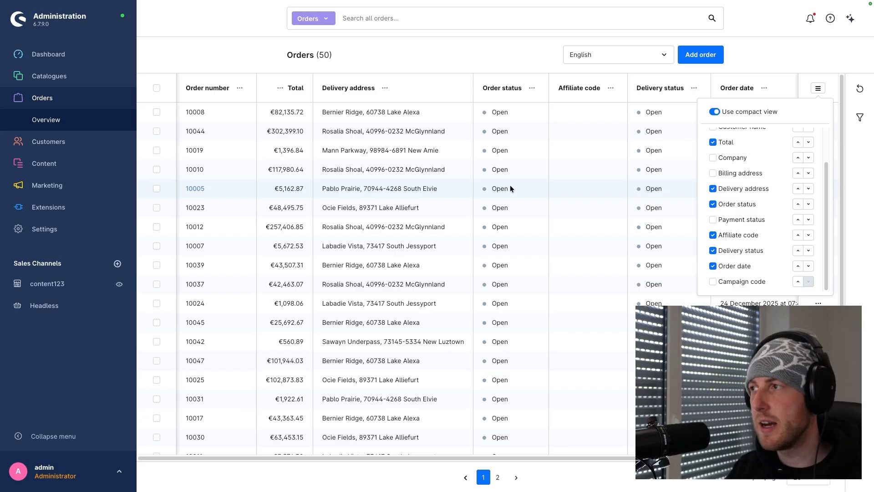
left_click(816, 87)
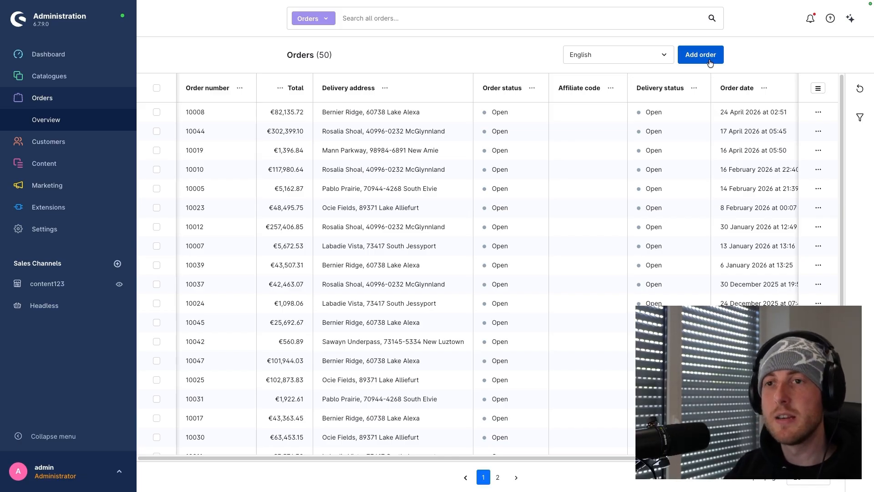
Step: Check the language options of the order list and open the first order in the list
left_click(643, 55)
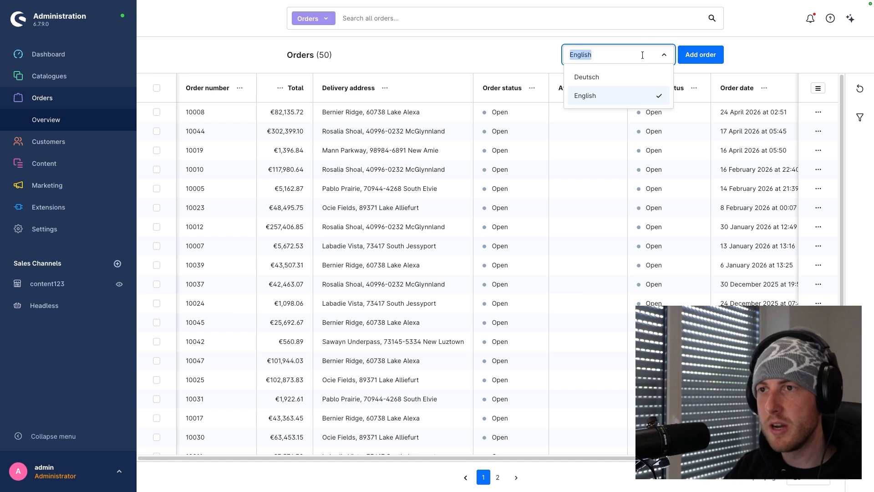
left_click(534, 68)
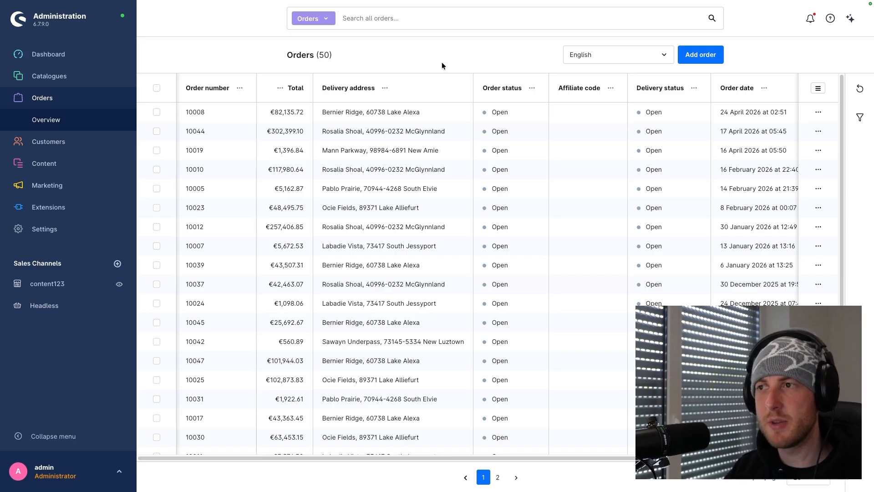
left_click(196, 112)
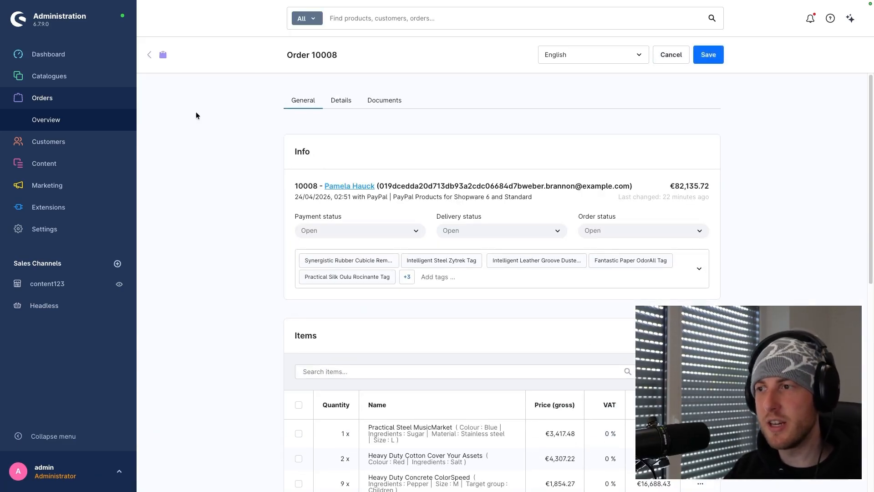
scroll(197, 112, "down", 1)
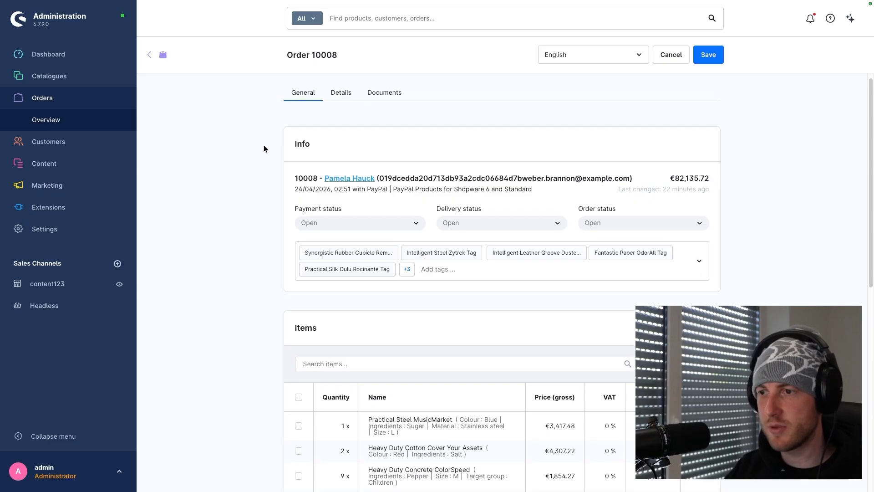
scroll(264, 146, "down", 1)
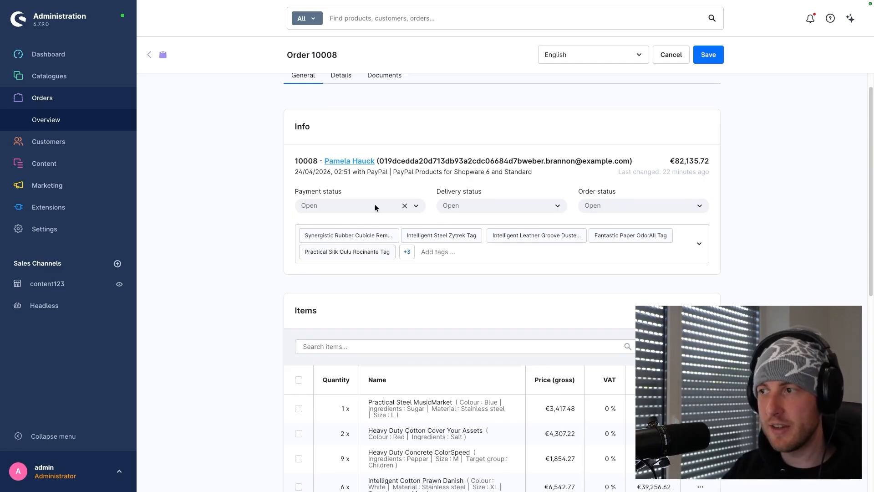
Step: Look through the payment status options available for the order, without selecting one
left_click(349, 204)
scroll(346, 246, "down", 3)
scroll(346, 262, "down", 1)
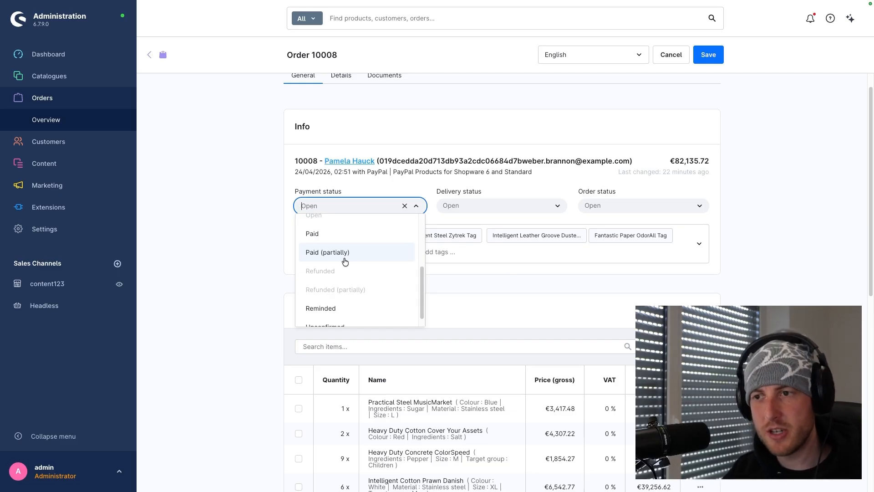
scroll(345, 267, "down", 1)
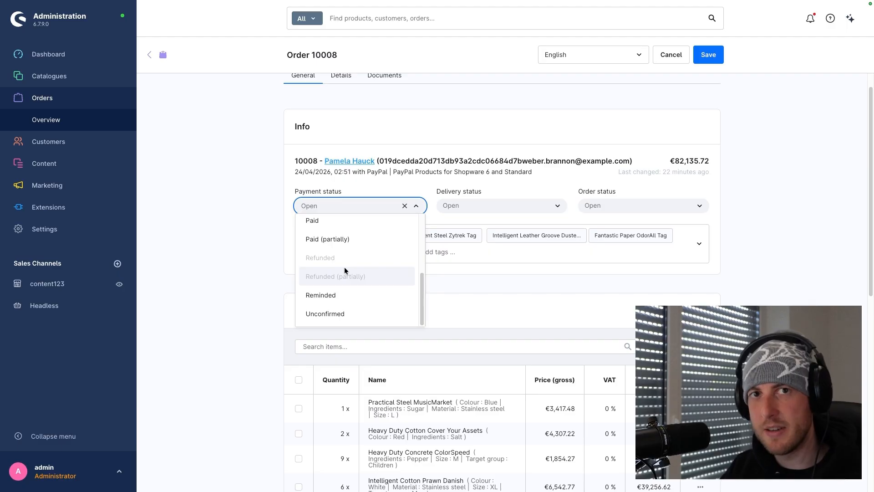
left_click(441, 176)
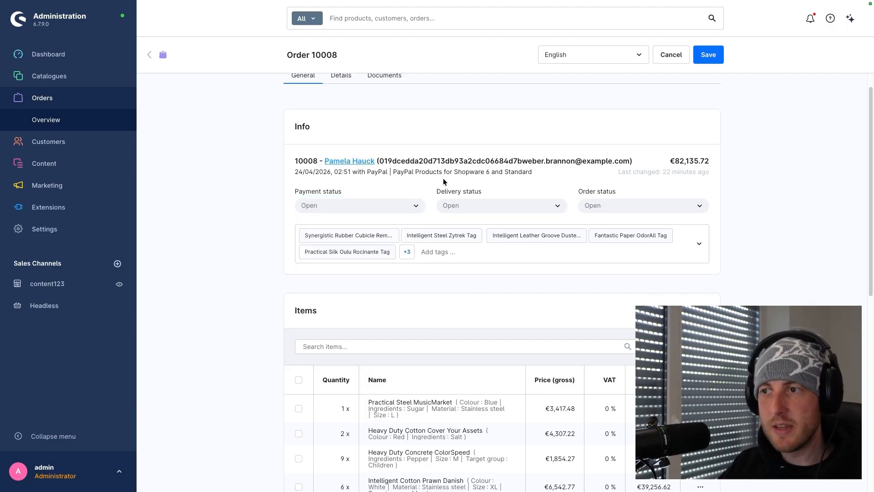
Step: Set the order's delivery status to Shipped with the customer email enabled, and check the available order status options
left_click(460, 205)
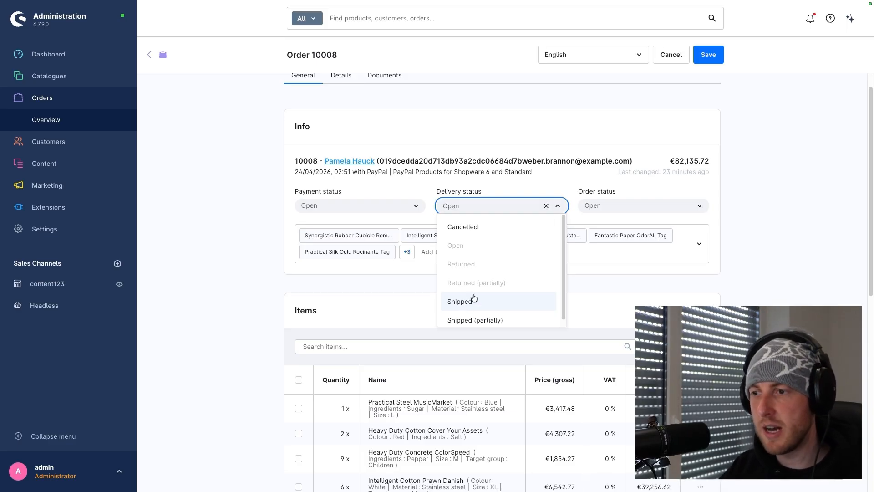
left_click(470, 302)
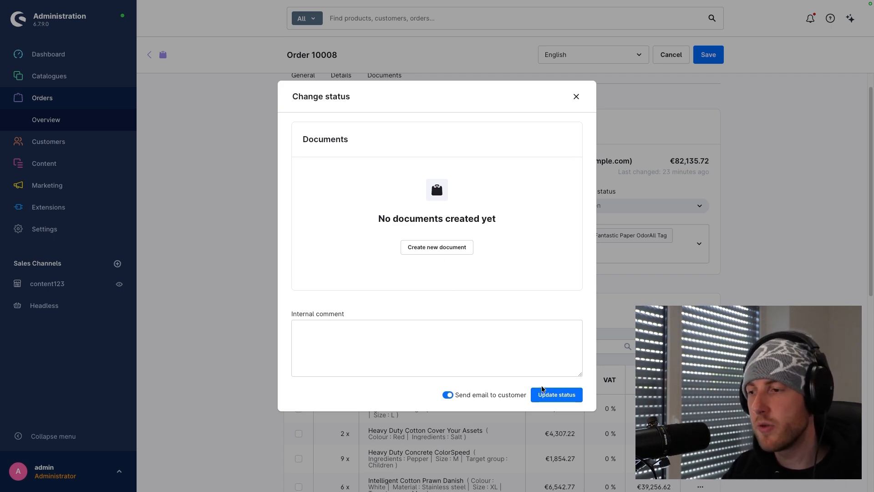
left_click(552, 393)
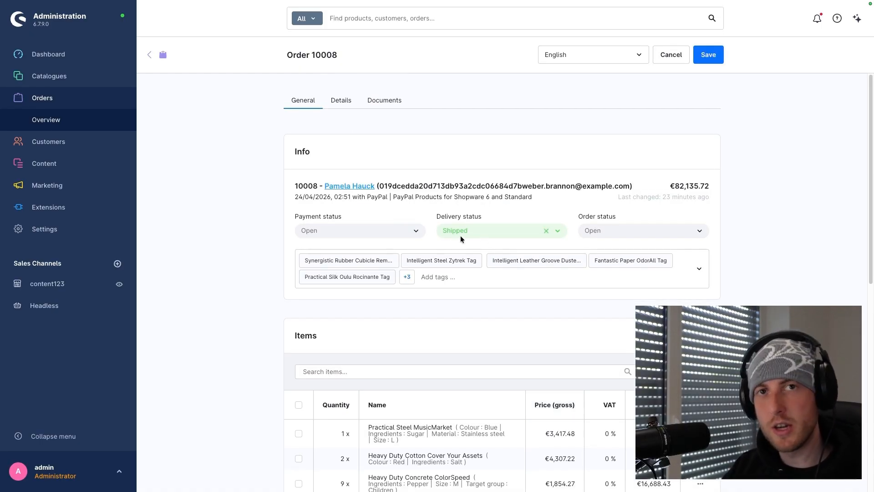
left_click(608, 231)
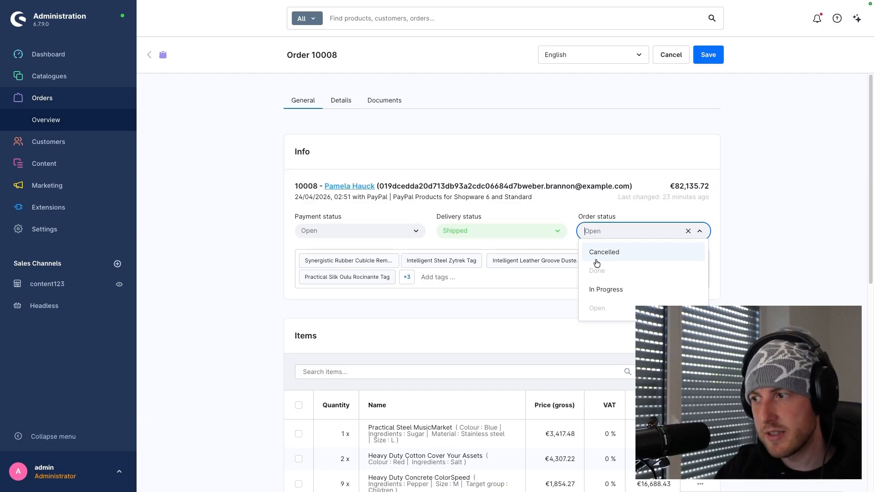
left_click(524, 301)
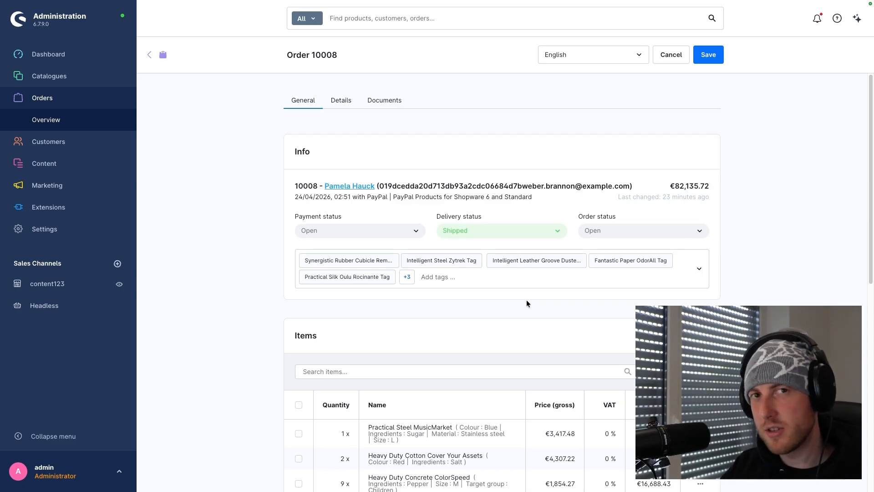
Step: Show the Product number column in the order's items table and place Price (gross) directly before it
scroll(507, 304, "down", 3)
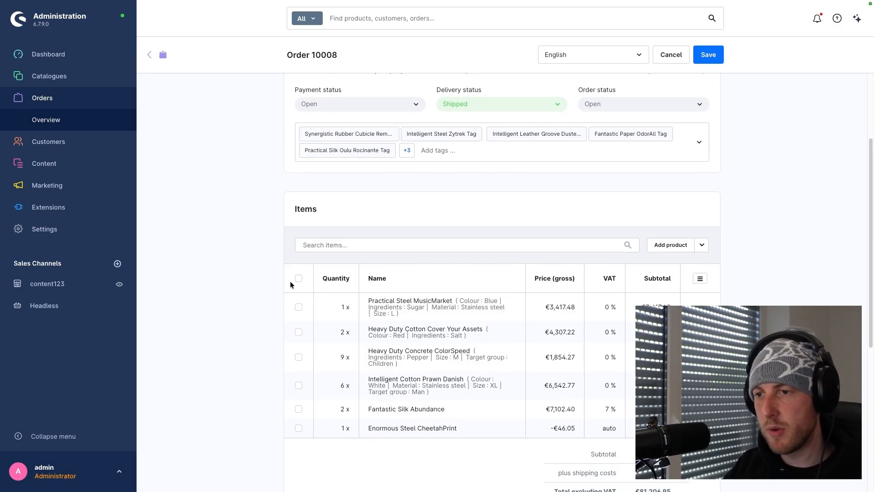
left_click(700, 278)
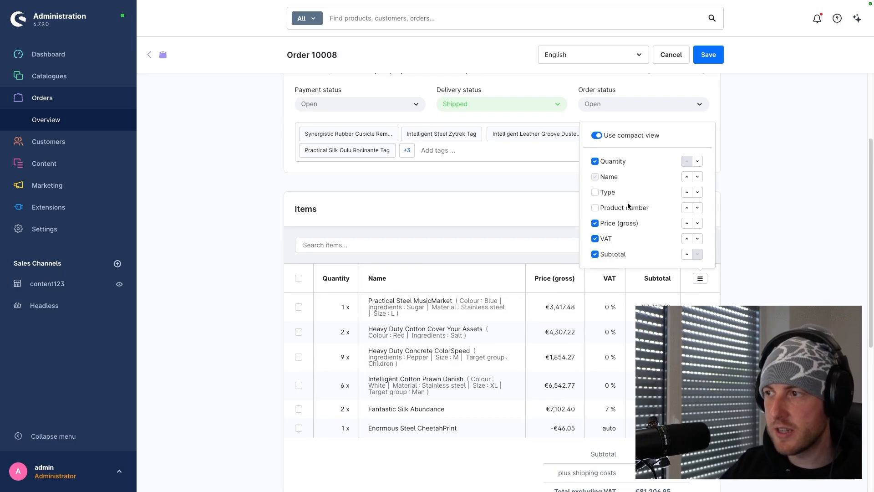
left_click(595, 208)
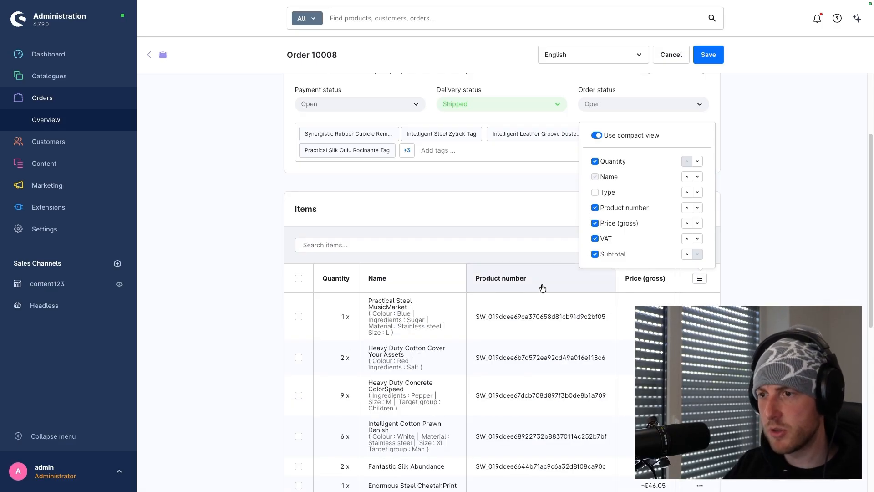
left_click(687, 223)
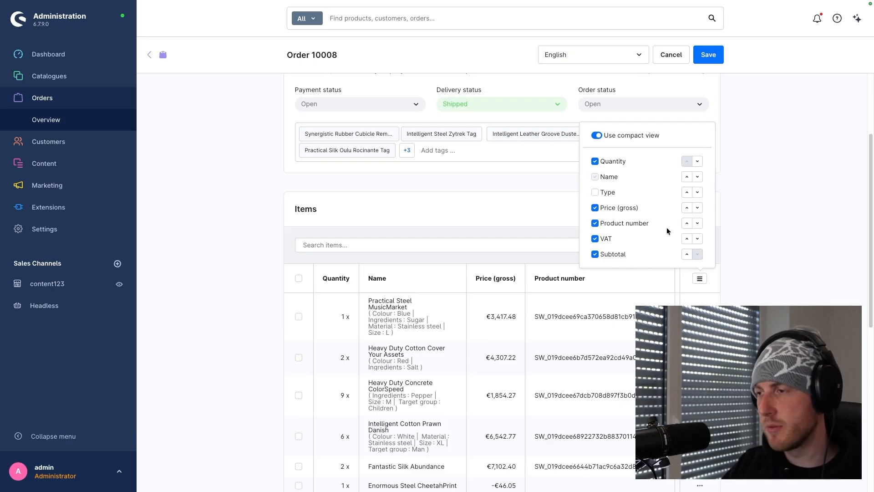
left_click(726, 234)
Step: Examine the order's totals, its promotion code and the option for updating promotions below the items table
scroll(722, 277, "down", 6)
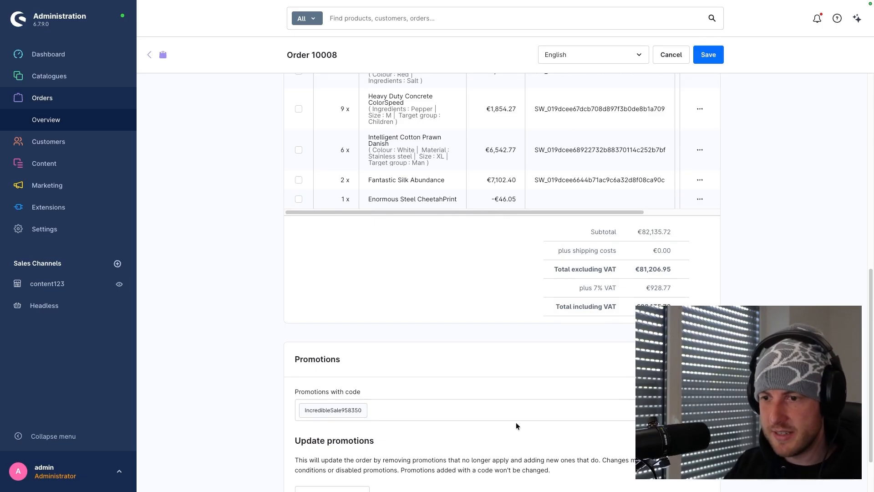
scroll(514, 424, "down", 1)
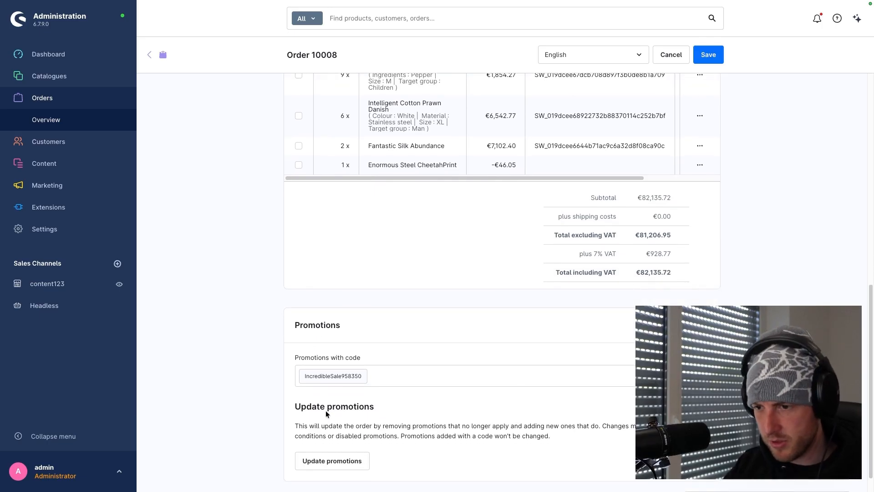
scroll(369, 445, "down", 1)
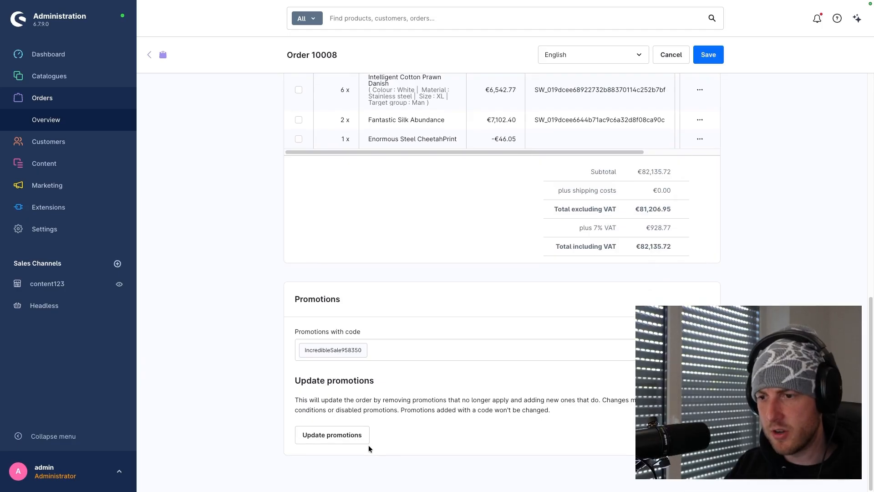
scroll(369, 448, "up", 2)
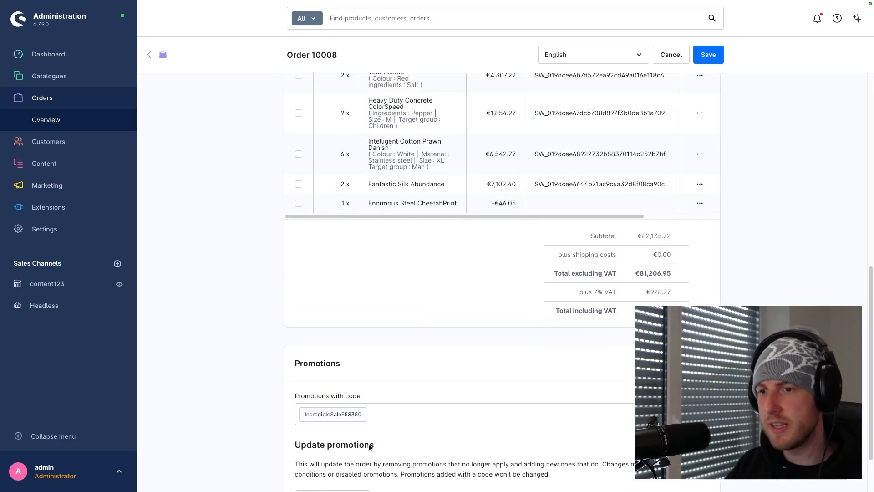
scroll(368, 444, "up", 4)
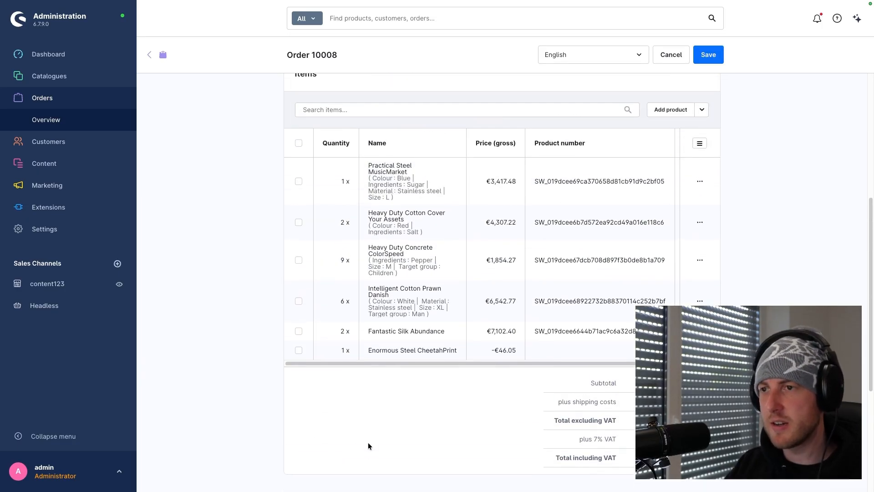
scroll(367, 445, "up", 2)
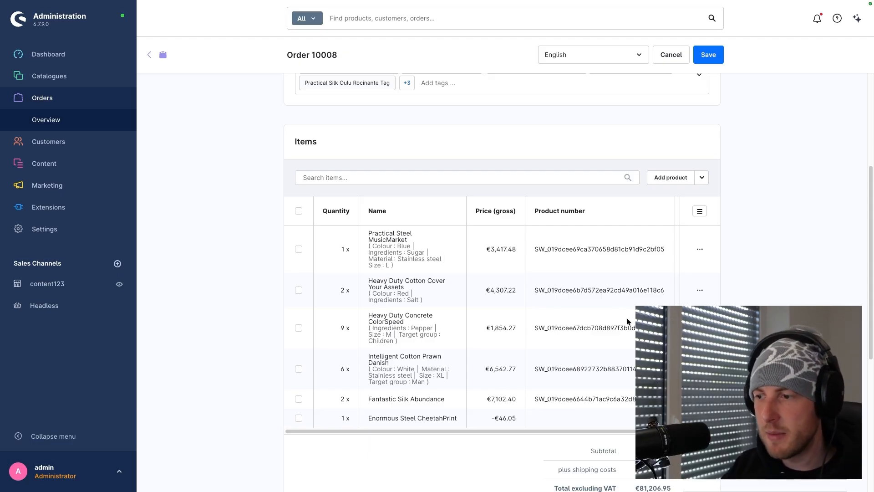
Step: Open the quantity and gross price of the Intelligent Cotton Prawn Danish item for editing and leave the editing without changes
double_click(505, 364)
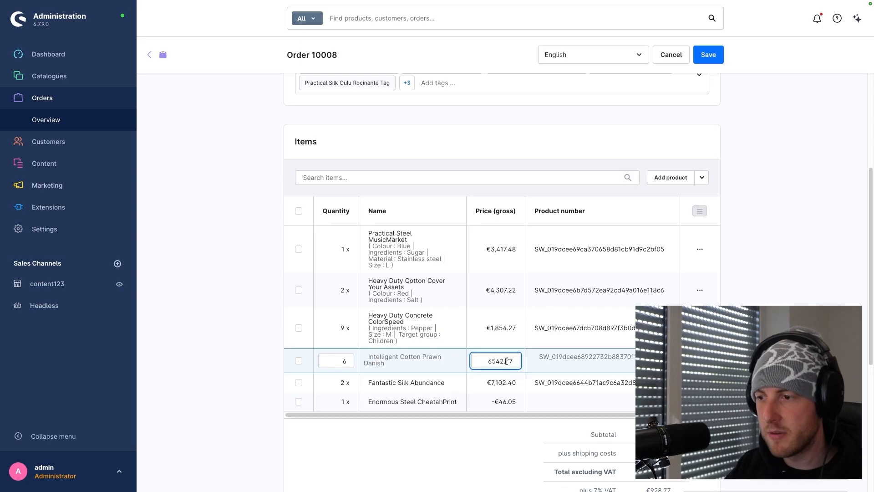
left_click(706, 361)
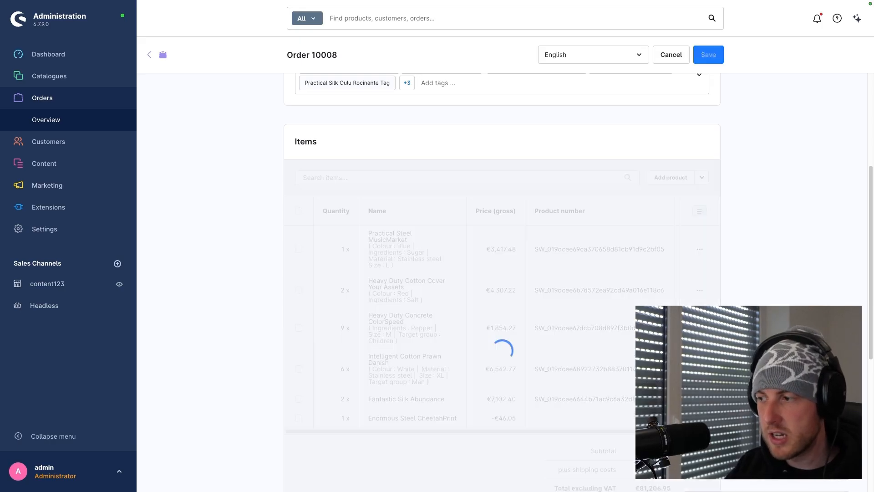
left_click(846, 93)
left_click(700, 210)
left_click(679, 180)
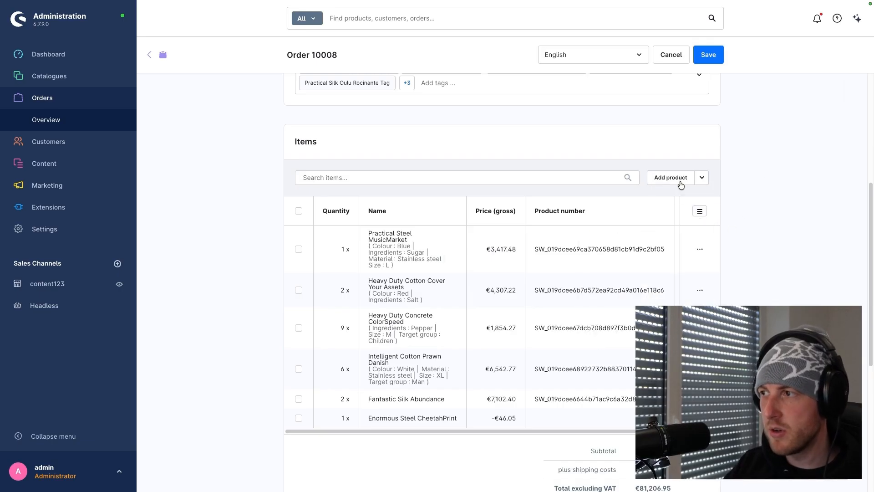
Step: Add one Synergistic Wooden Faux Certain variant (Colour Blue, Ingredients Sugar, Size M) to the order's items, finding it with the search term "syner"
double_click(414, 232)
left_click(411, 235)
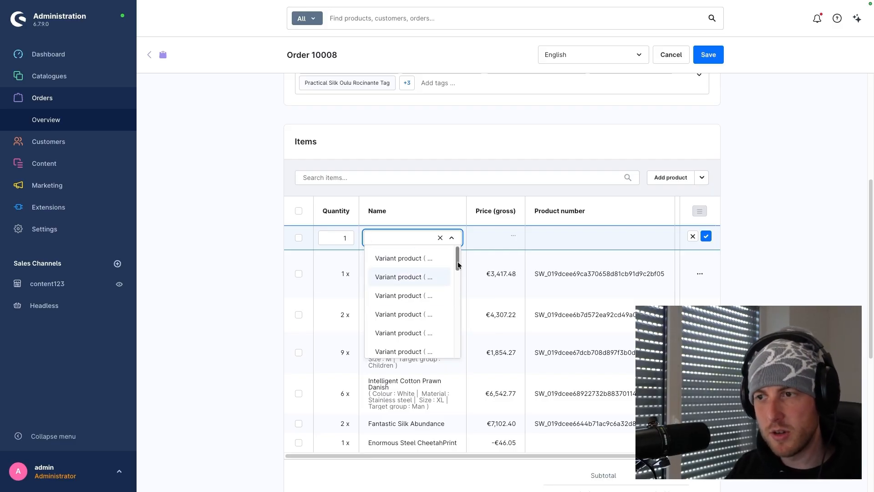
left_click_drag(458, 265, 458, 321)
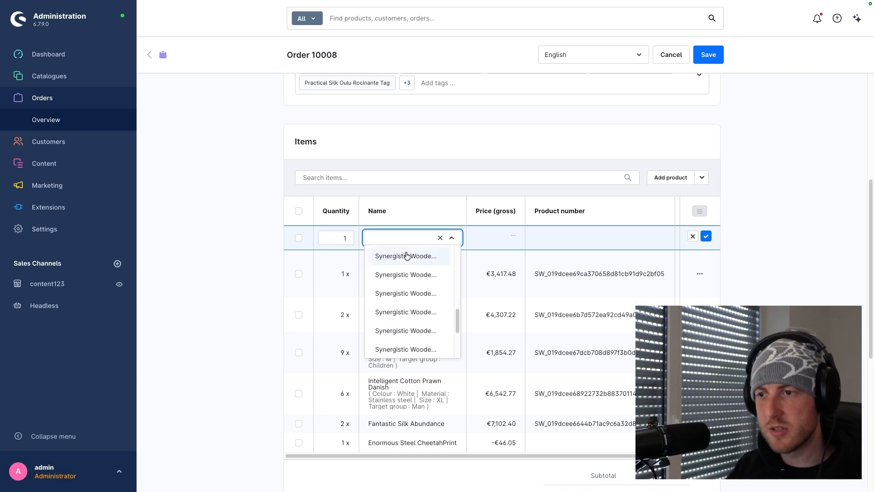
type("syner")
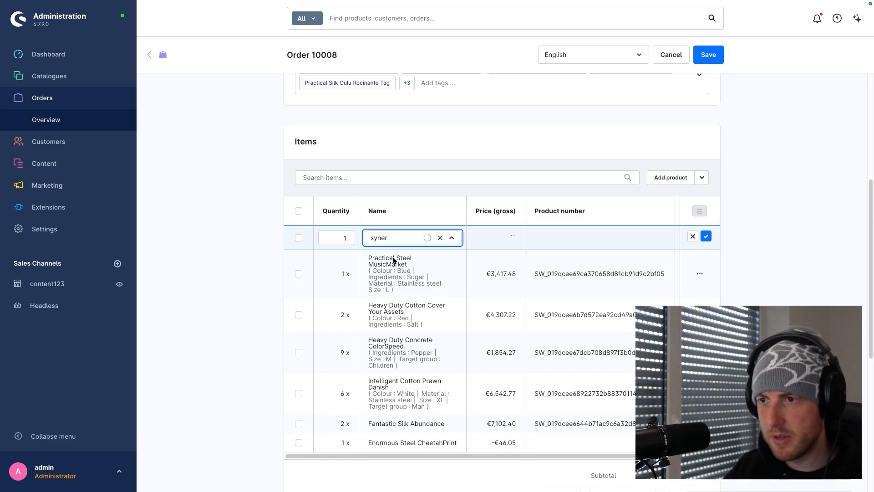
left_click(393, 256)
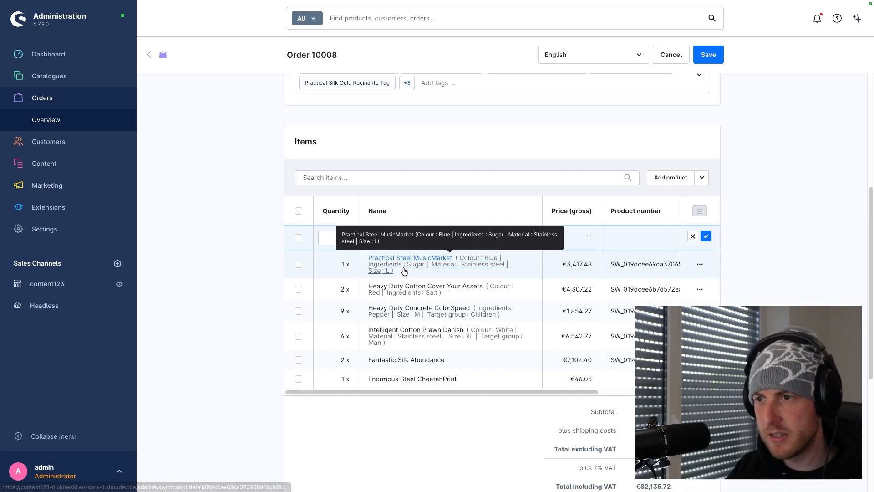
left_click(706, 236)
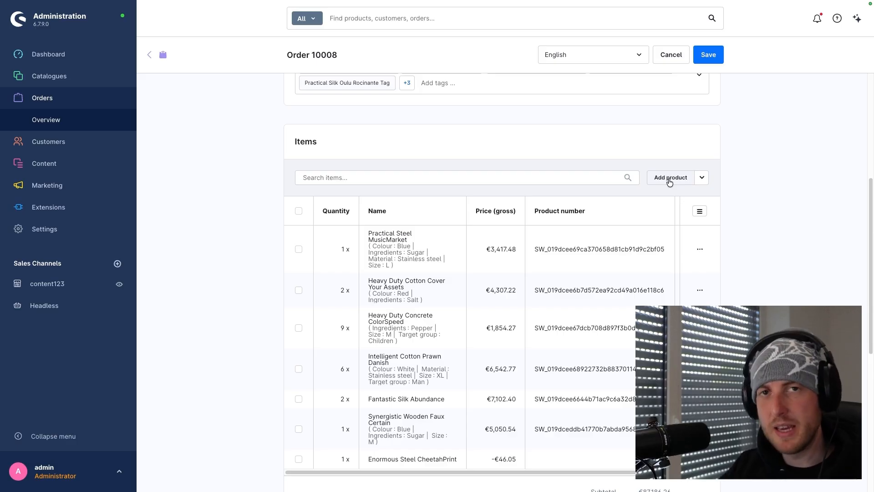
Step: Examine the order's detail settings for payment, shipping, addresses, tracking codes, affiliate and campaign codes, comments and custom fields
scroll(618, 179, "down", 2)
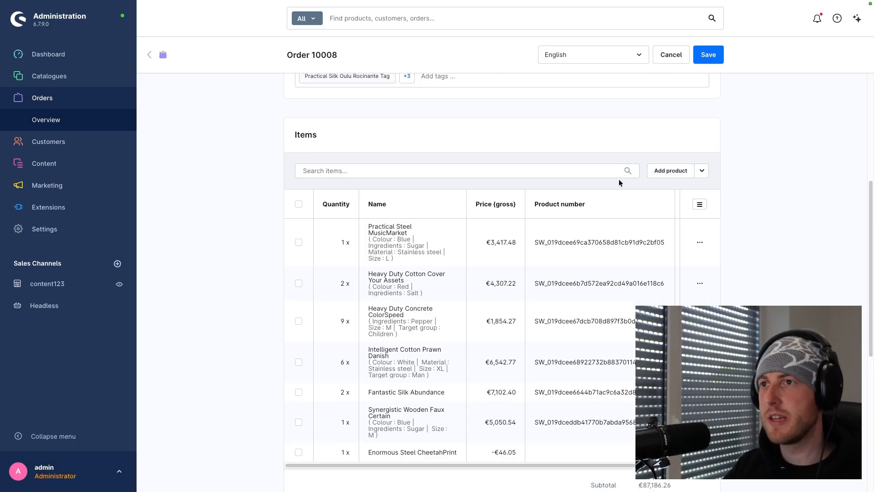
scroll(609, 188, "up", 10)
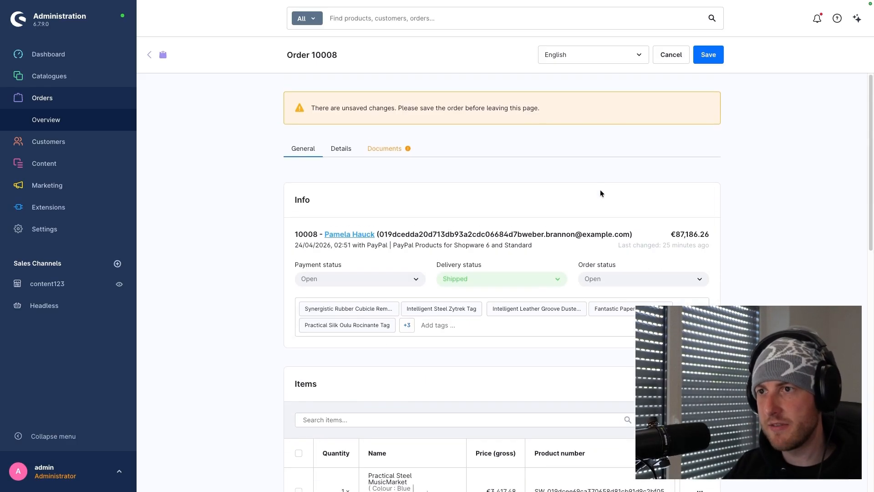
left_click(345, 151)
scroll(356, 179, "down", 1)
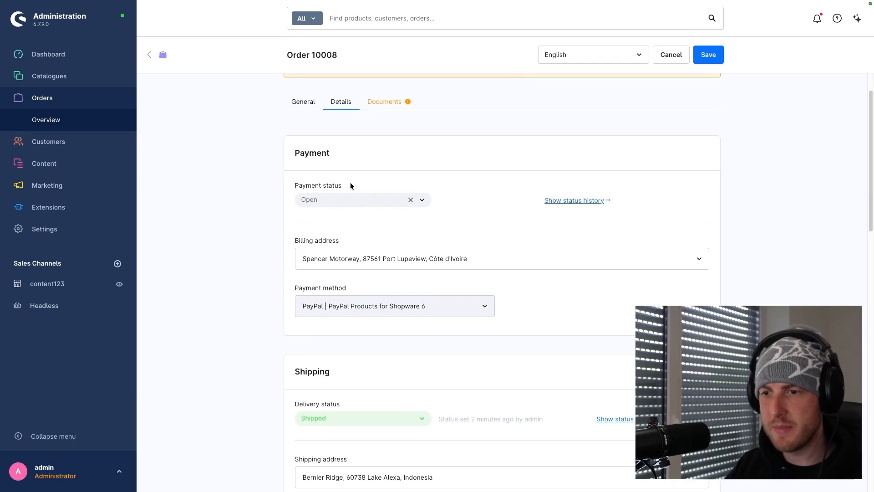
scroll(351, 184, "down", 7)
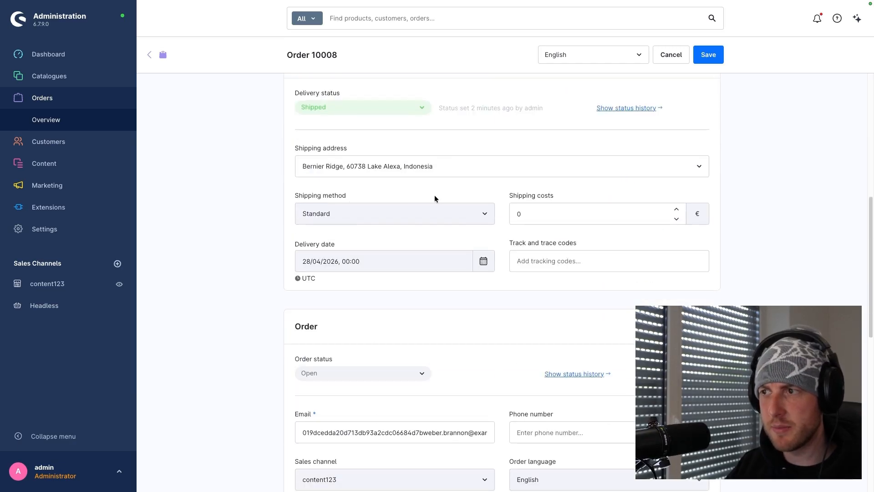
scroll(434, 198, "down", 7)
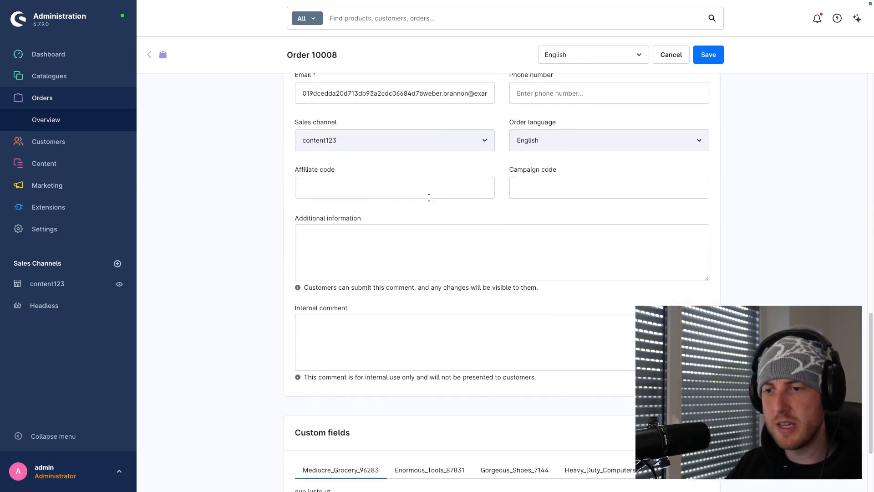
scroll(429, 198, "down", 2)
scroll(428, 198, "up", 15)
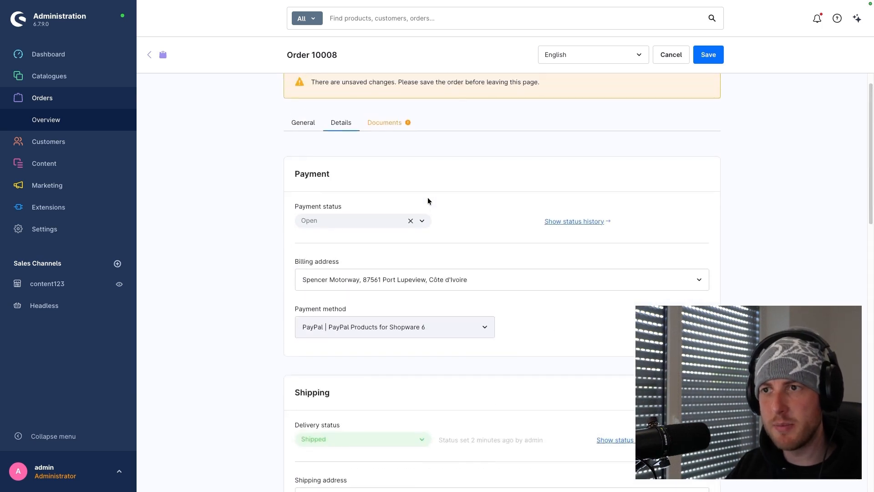
scroll(428, 198, "up", 1)
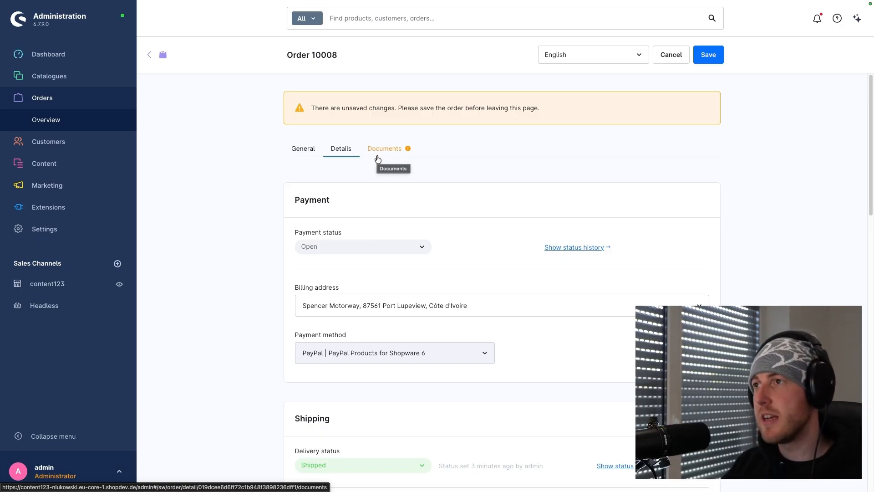
Step: Save the changes to order 10008 and return to the order list
left_click(699, 57)
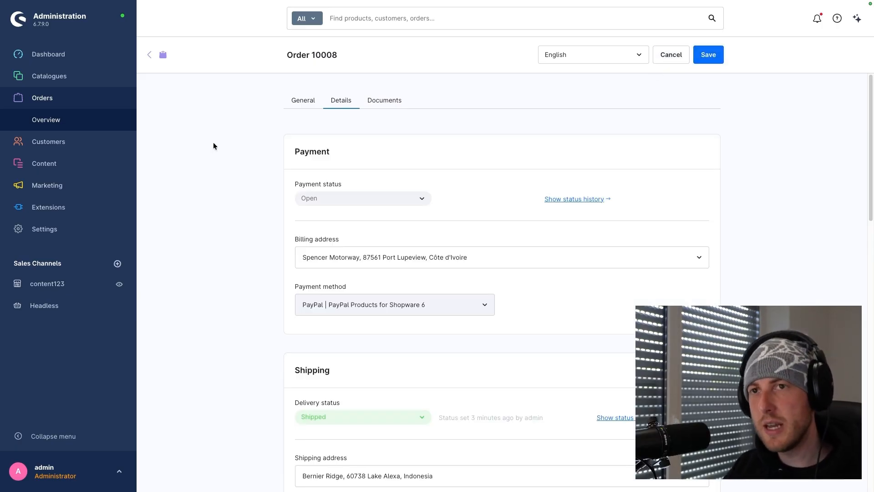
left_click(149, 54)
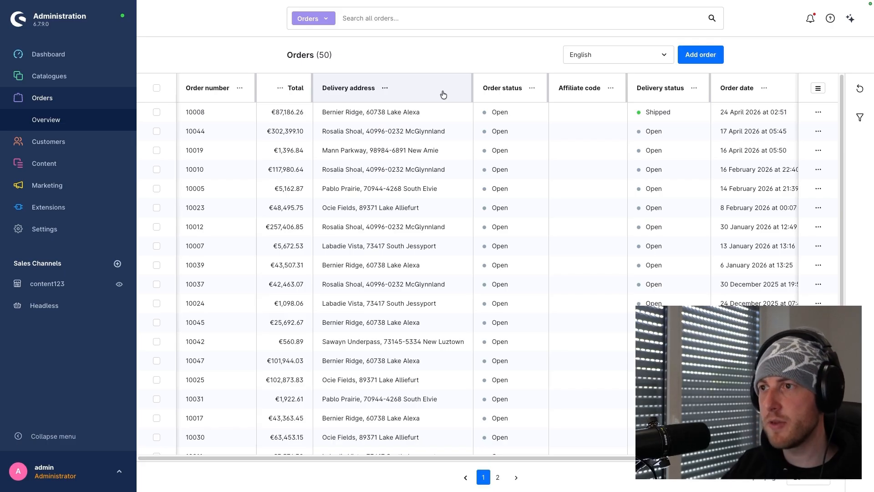
Step: Start a new order for the first listed customer, use the content123 sales channel and open the order preview
left_click(696, 57)
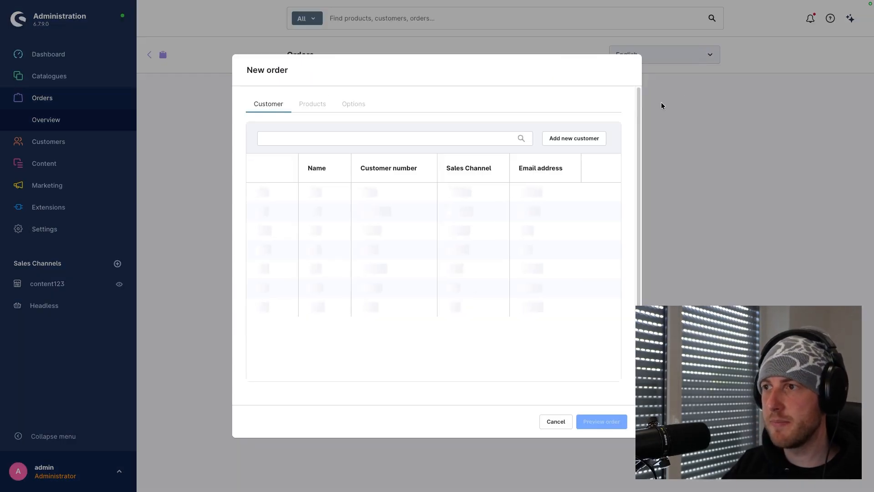
left_click(258, 193)
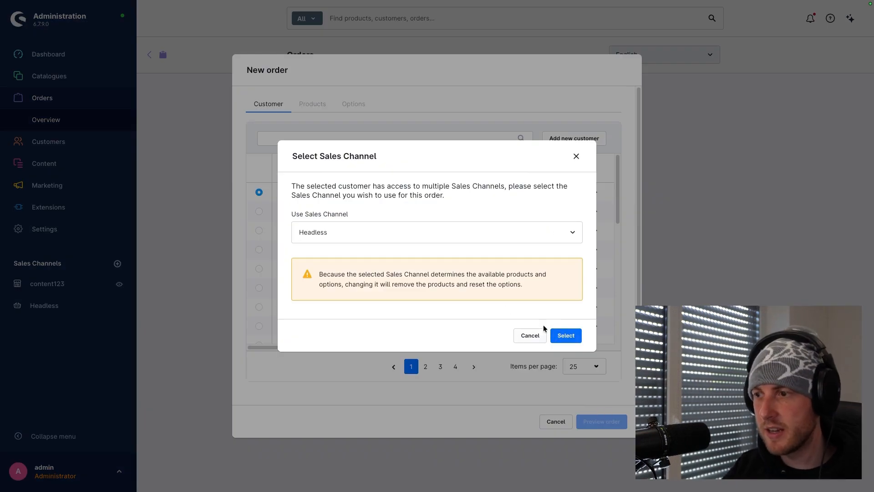
left_click(492, 231)
left_click(376, 251)
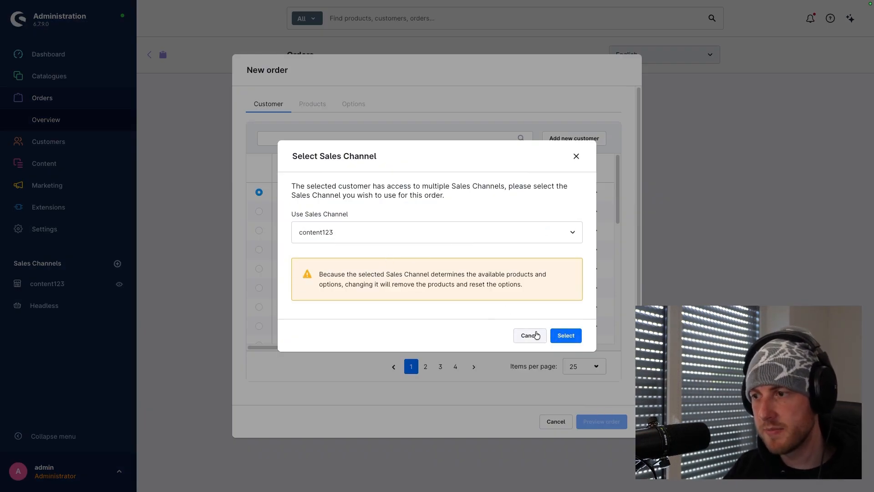
left_click(561, 335)
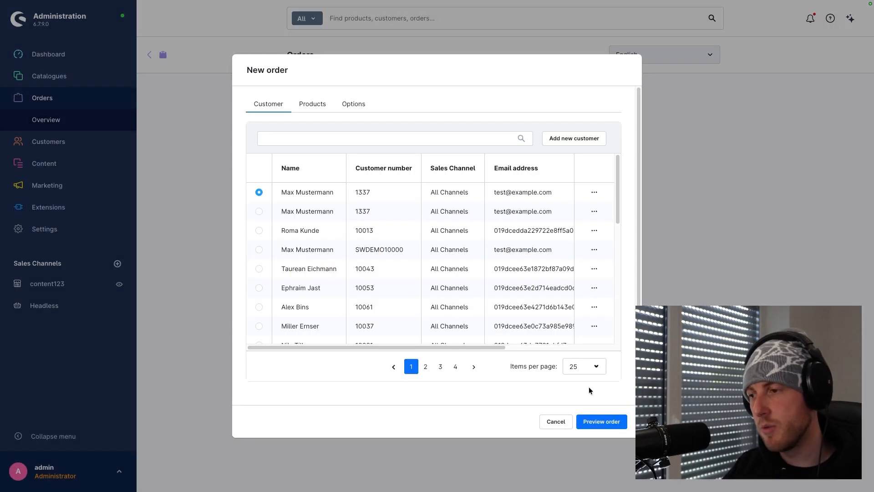
left_click(597, 420)
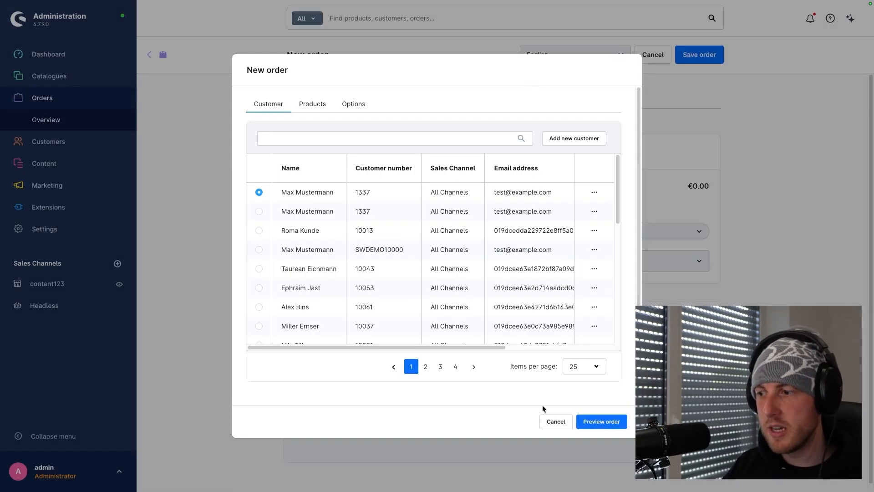
scroll(491, 344, "down", 1)
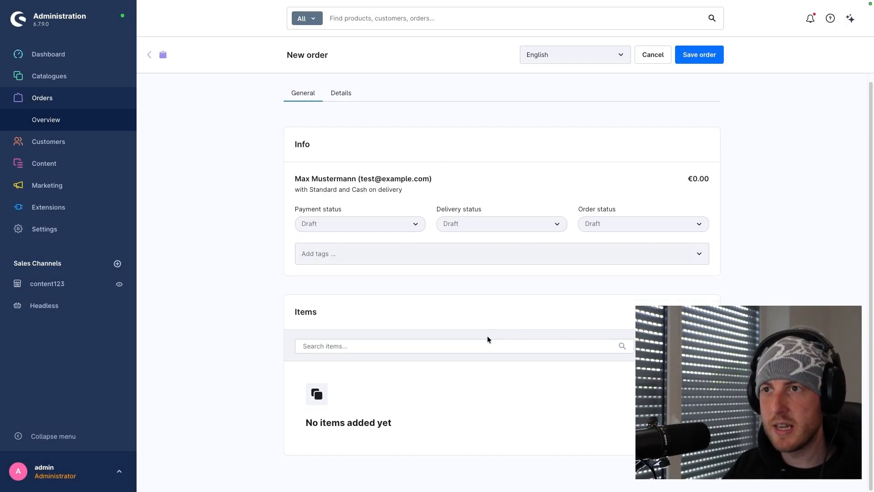